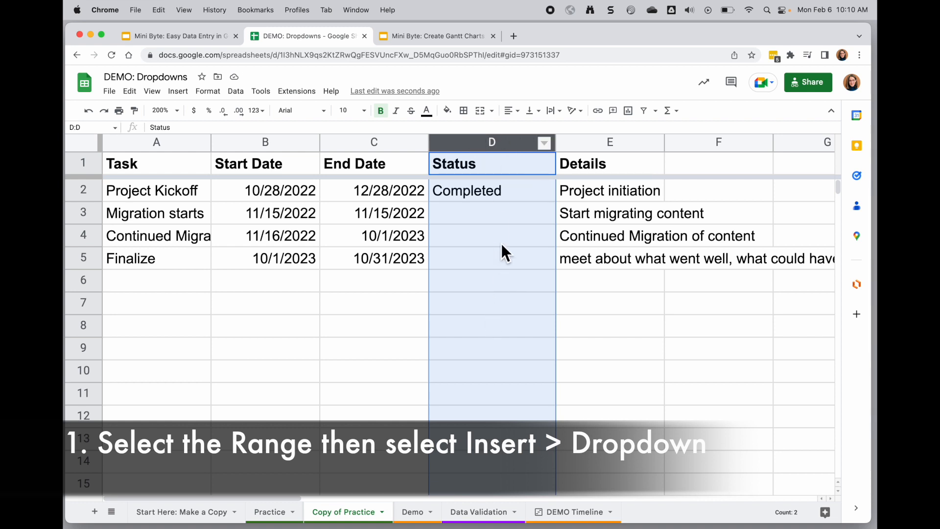
Insert a dropdown on the Status column and set its range to 'Copy of Practice'!D2:D so the header is excluded
left_click(178, 91)
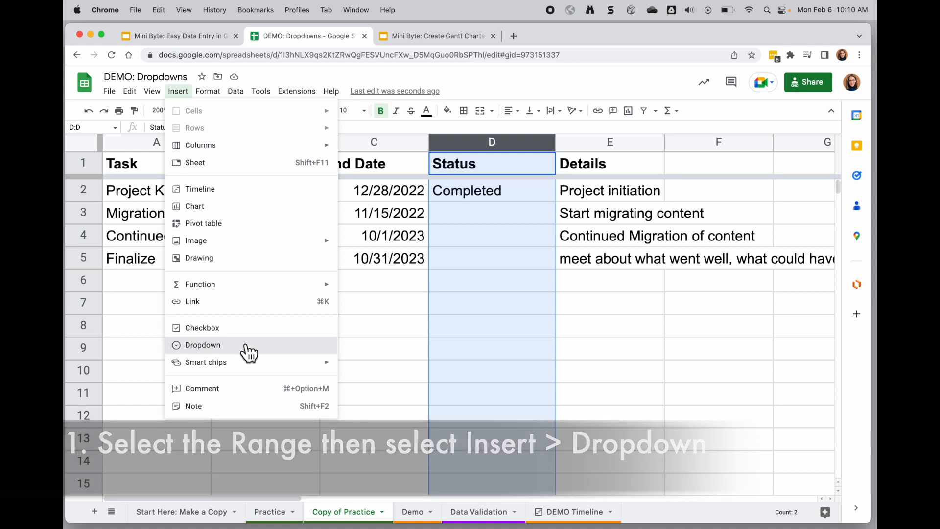
left_click(248, 345)
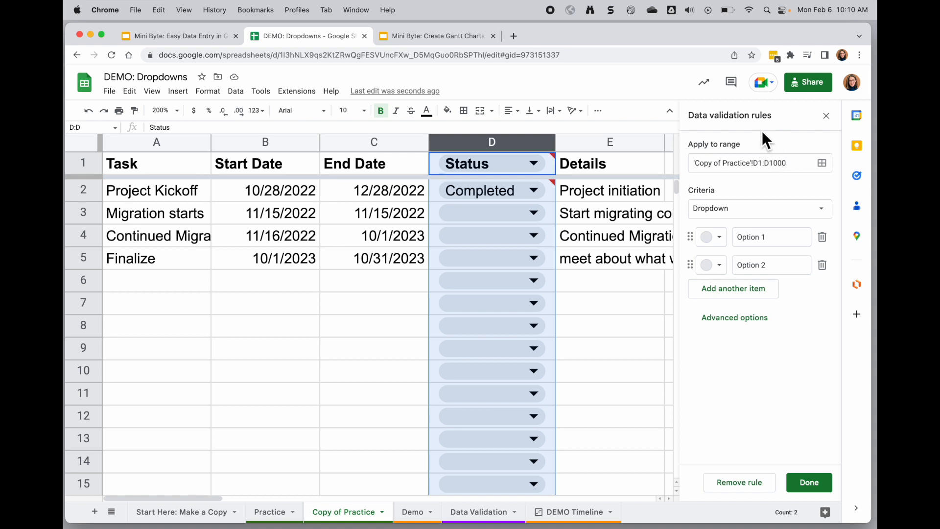
left_click(761, 163)
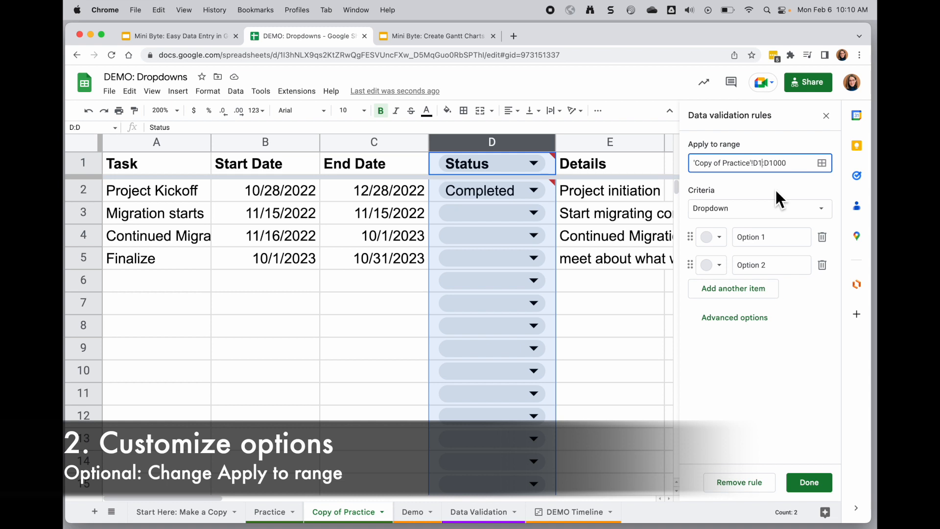
key("BackSpace")
type("2")
key("Right")
key("shift+super+Right")
key("BackSpace")
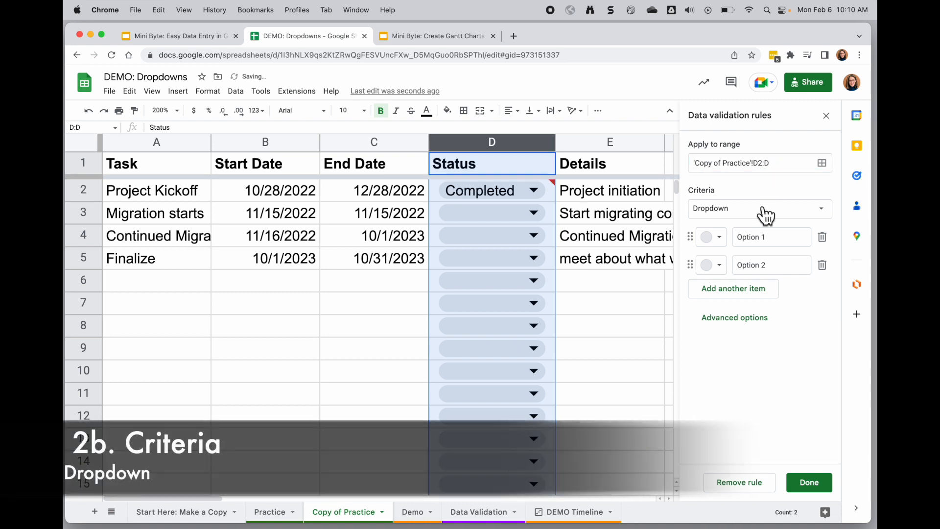
Try the Dropdown (from a range) criteria with column A of the Data Validation sheet as source, and return to plain Dropdown criteria
left_click(773, 213)
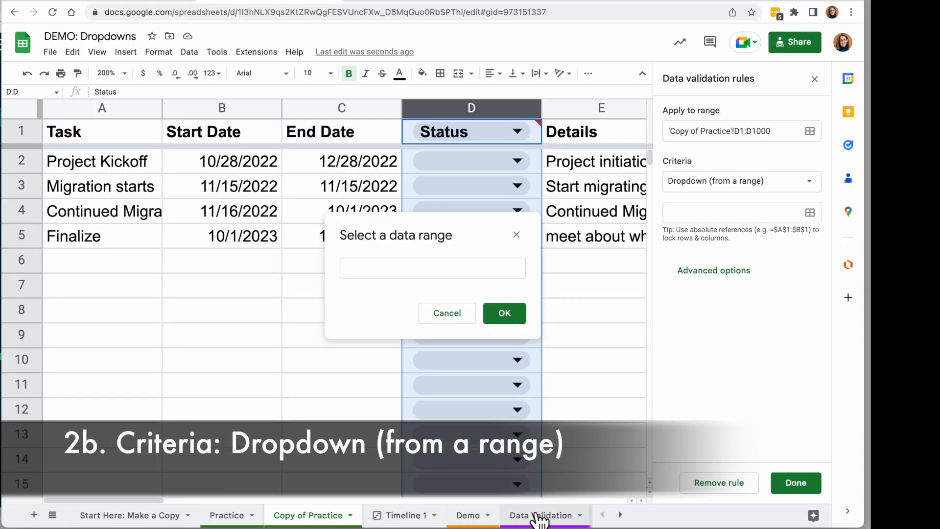
left_click(540, 516)
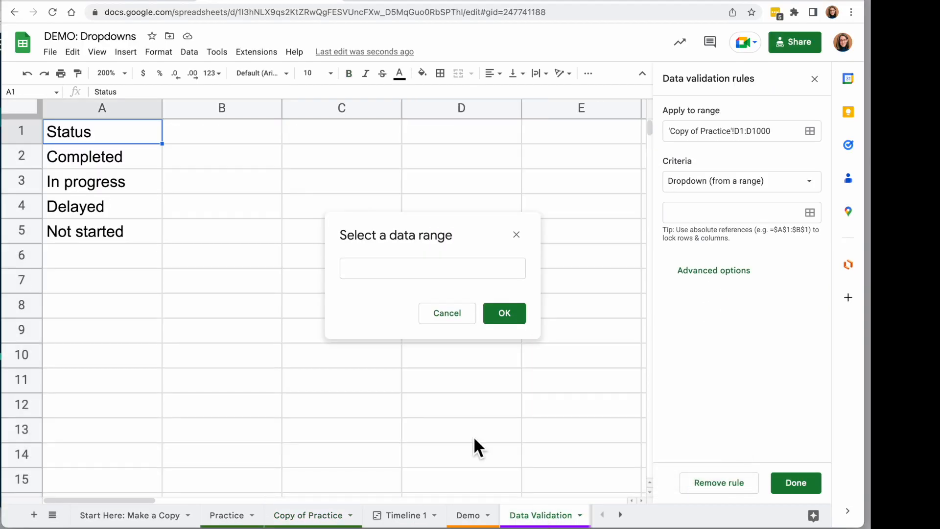
left_click(104, 101)
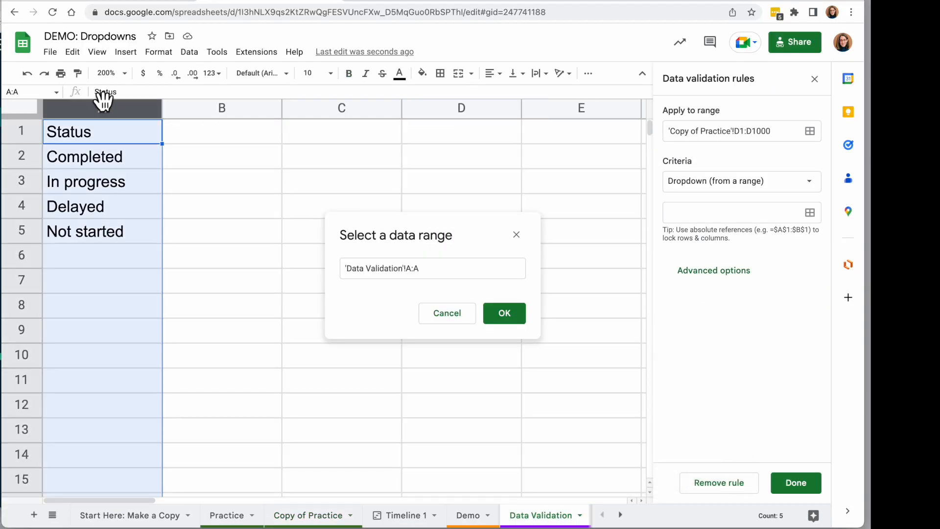
left_click(503, 319)
left_click(308, 516)
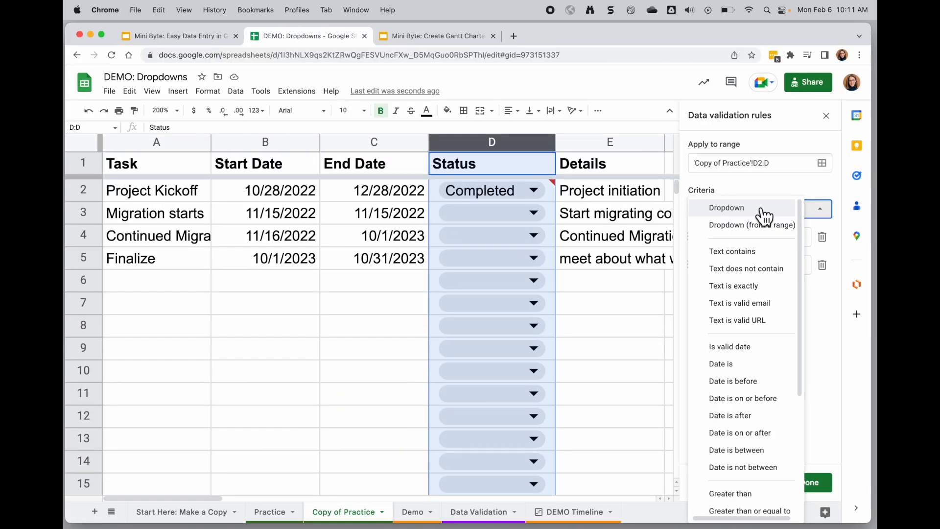
left_click(764, 210)
Name the first dropdown option "Completed" and color it light green
left_click(786, 241)
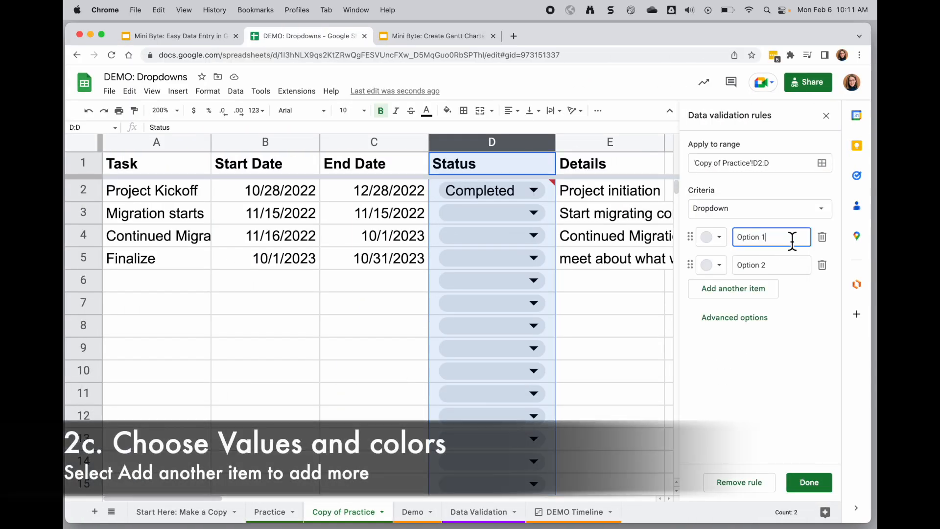
triple_click(779, 245)
type("Completed")
left_click(719, 239)
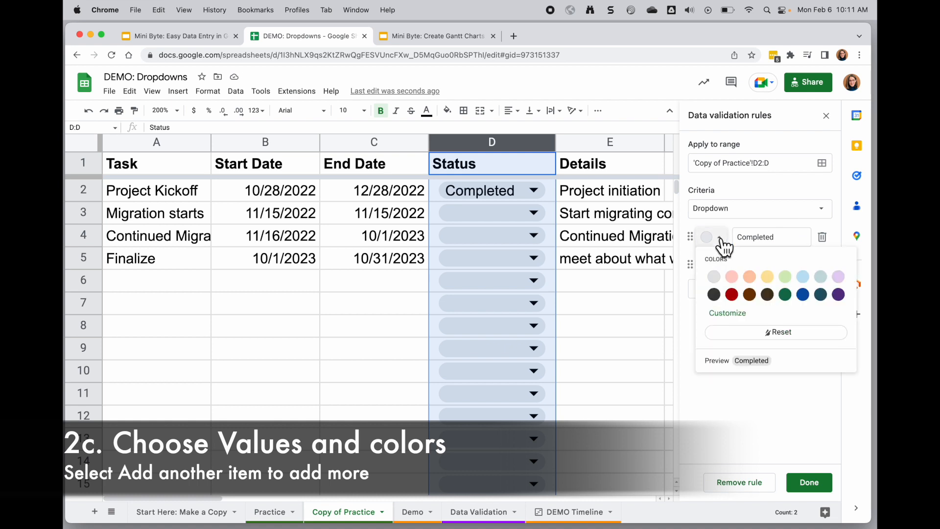
left_click(788, 278)
Name the second dropdown option "In progress" and color it light yellow
triple_click(798, 272)
type("In p")
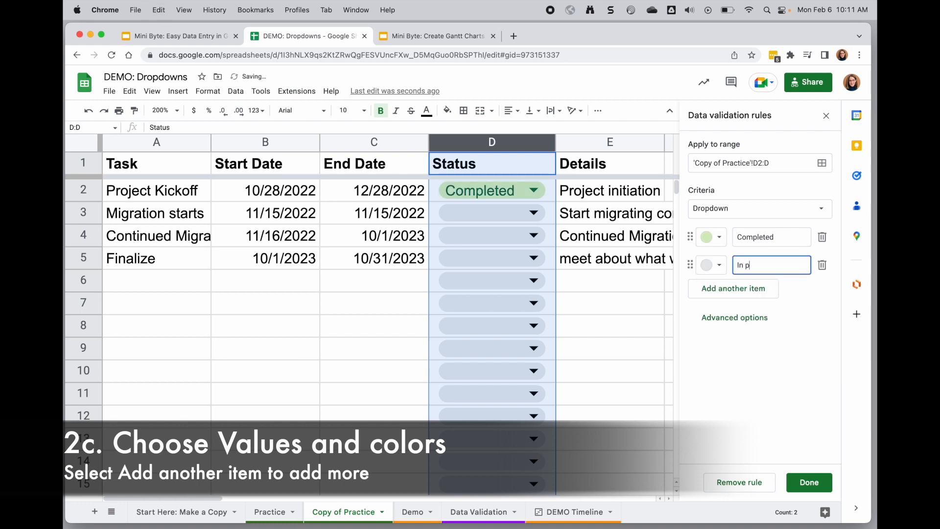
type("rogress")
left_click(721, 266)
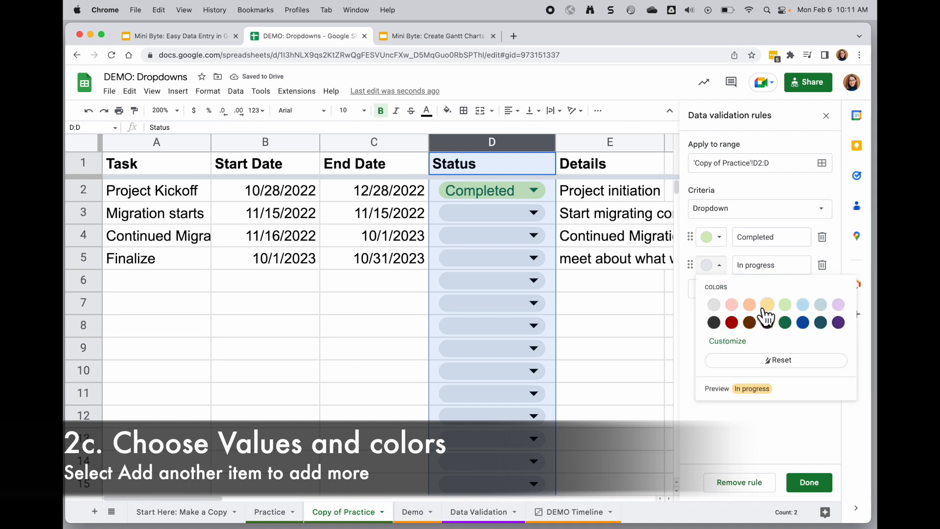
left_click(767, 306)
Add a third dropdown item named "Delayed" and color it light red
left_click(735, 289)
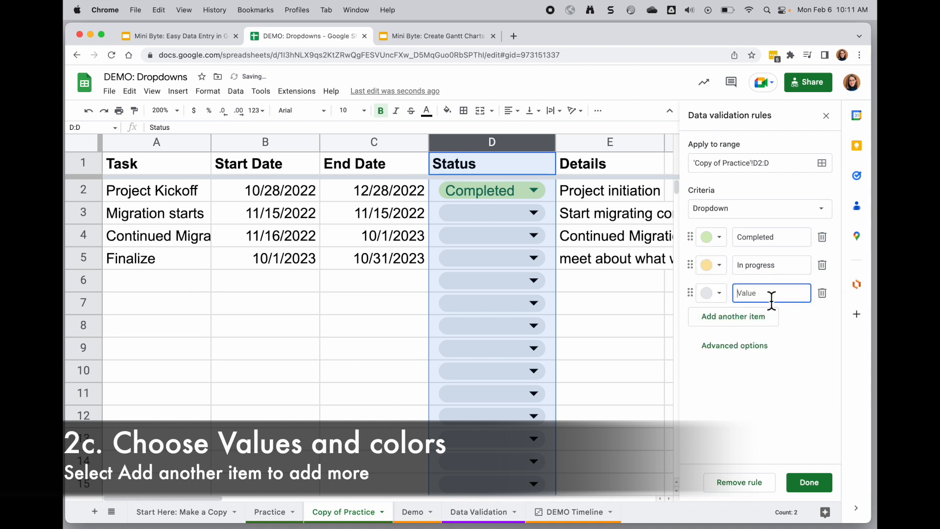
type("Delayed")
left_click(719, 294)
left_click(733, 353)
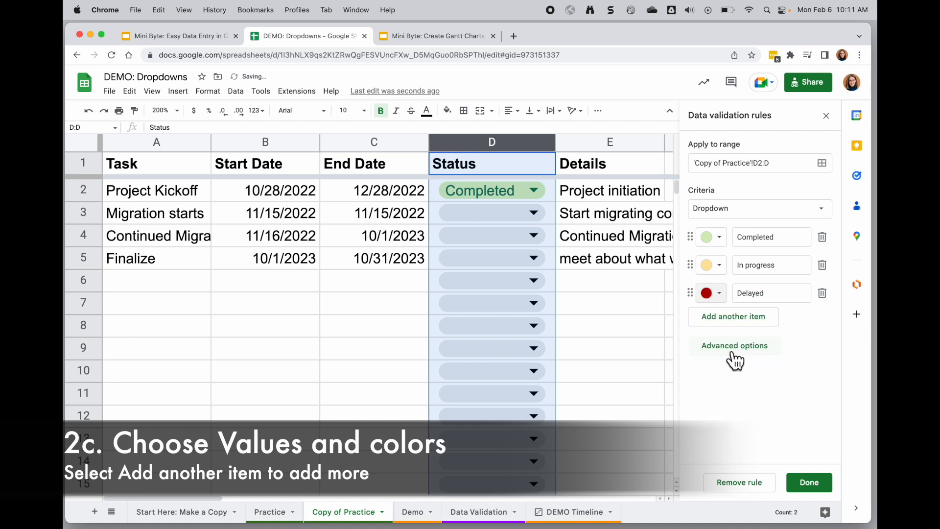
left_click(718, 294)
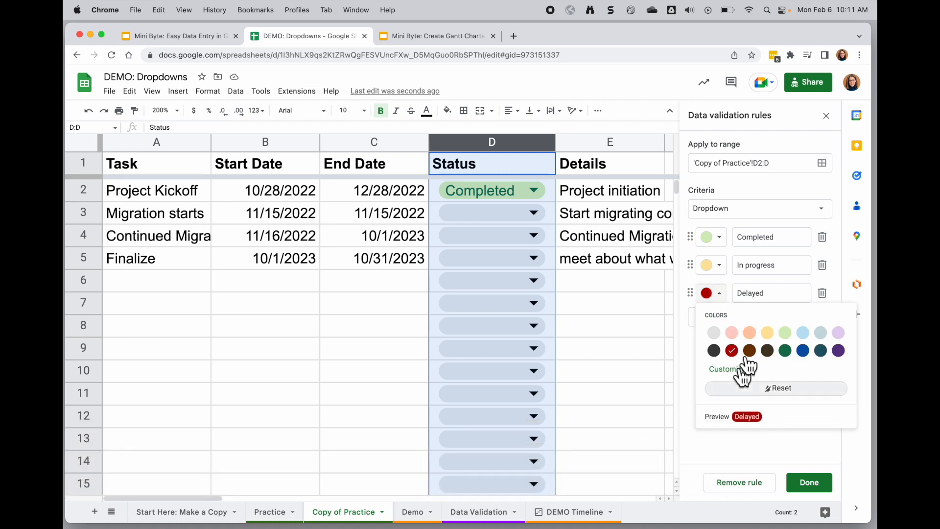
left_click(732, 333)
Add a fourth dropdown item named "Not started" and color it light blue-gray
left_click(734, 324)
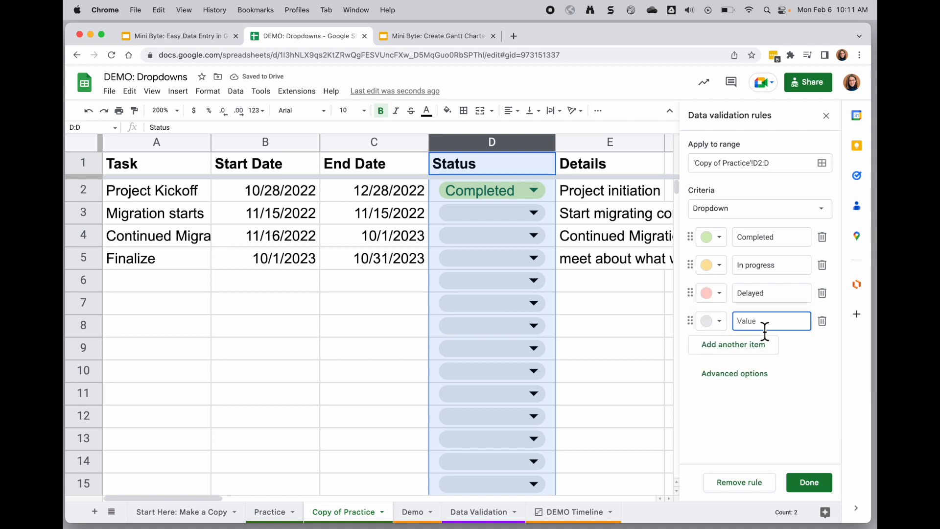
type("Not started")
left_click(719, 322)
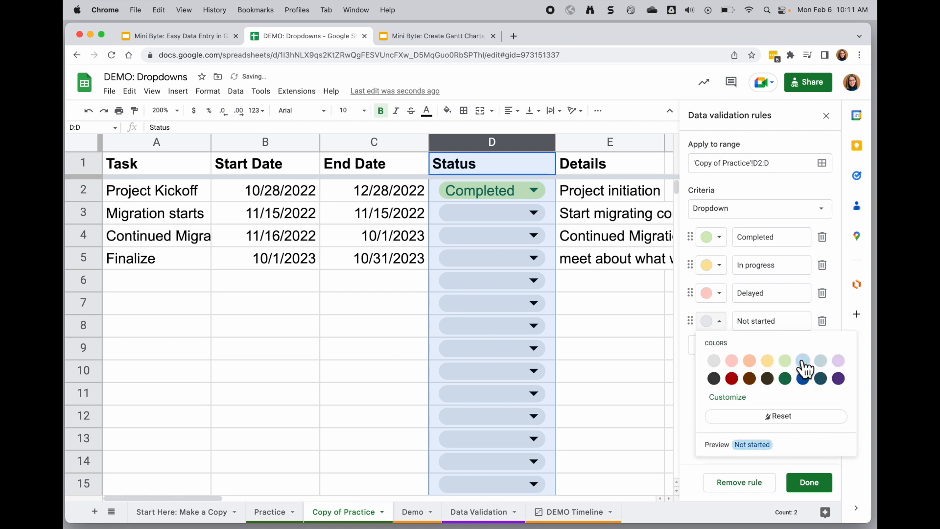
left_click(820, 360)
left_click(715, 323)
left_click(820, 361)
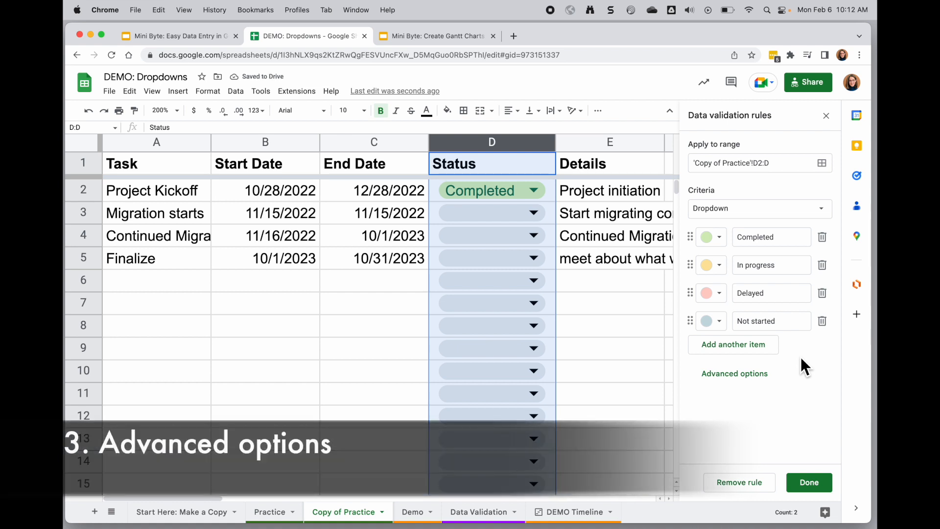
Expand the rule's advanced options and try showing help text for a selected cell
left_click(734, 374)
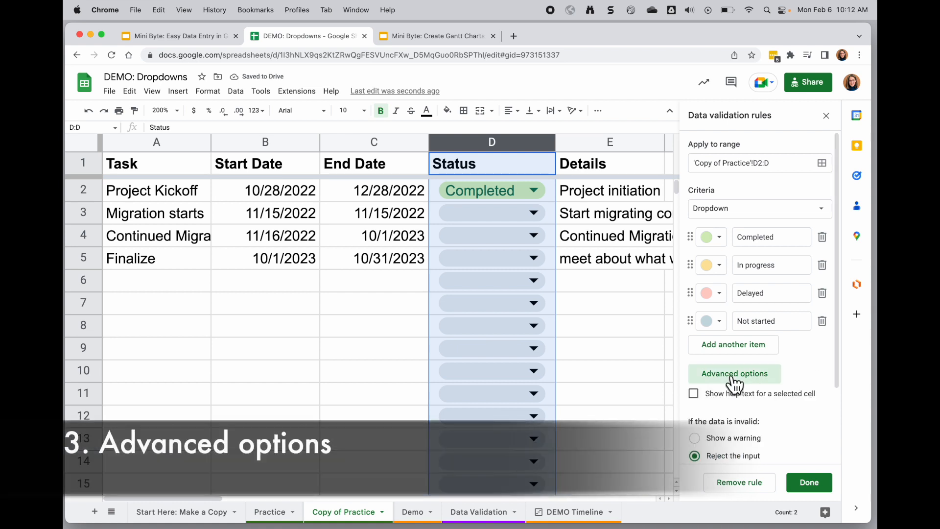
scroll(792, 383, "down", 3)
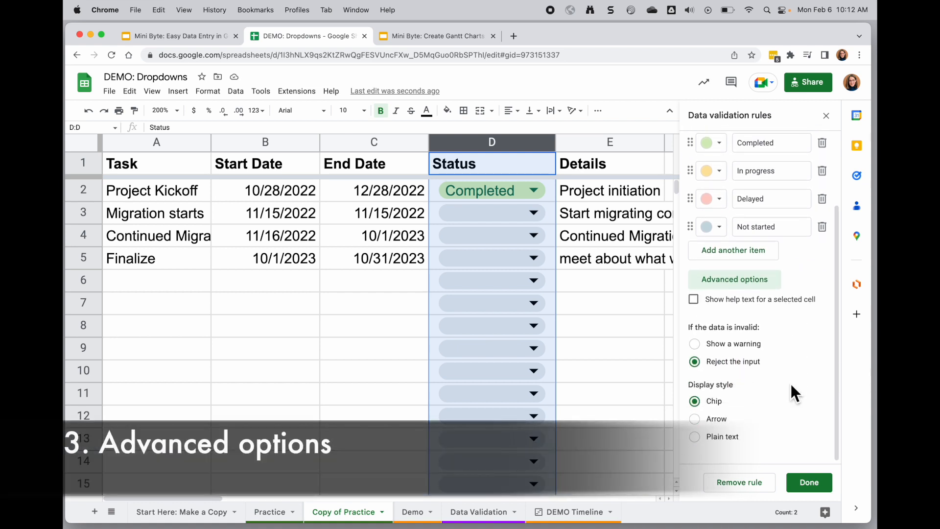
left_click(694, 299)
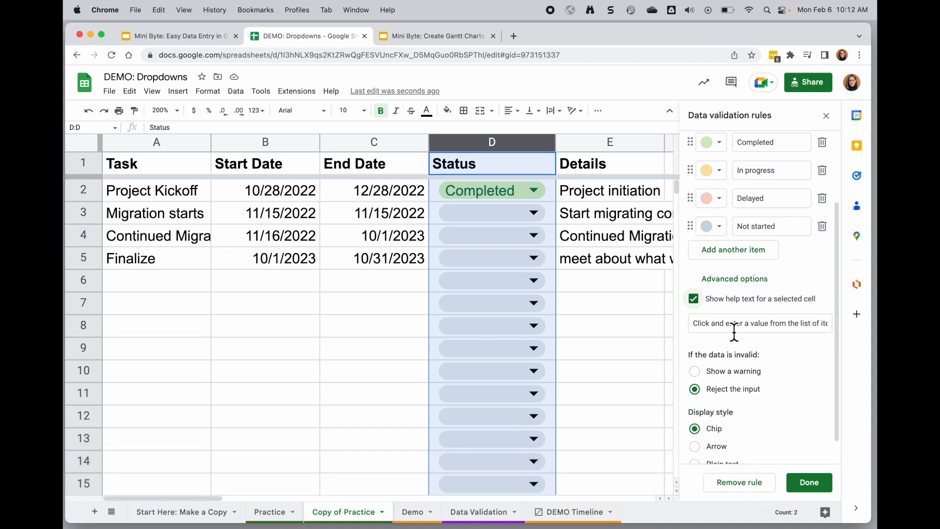
left_click(694, 299)
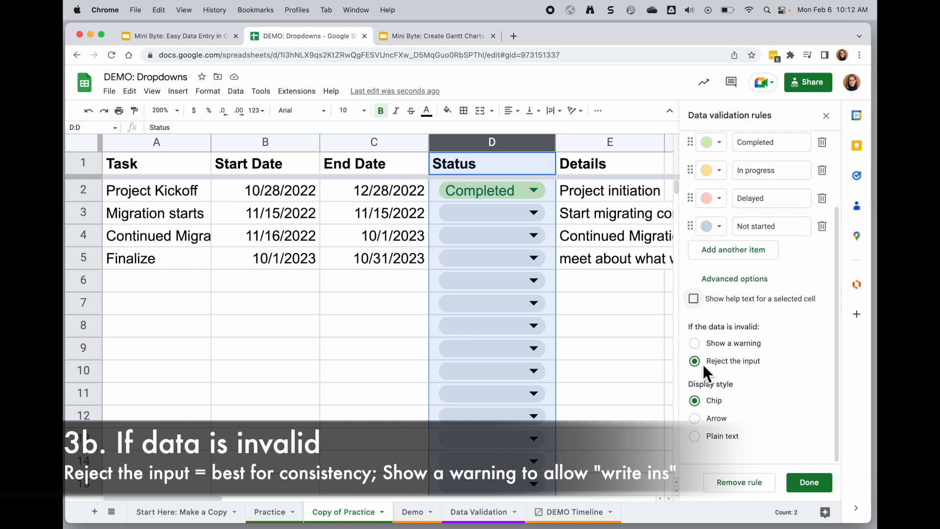
Set invalid data handling to Show a warning and test it by entering "delay" as the Continued Migration status in D4
left_click(699, 344)
type("del")
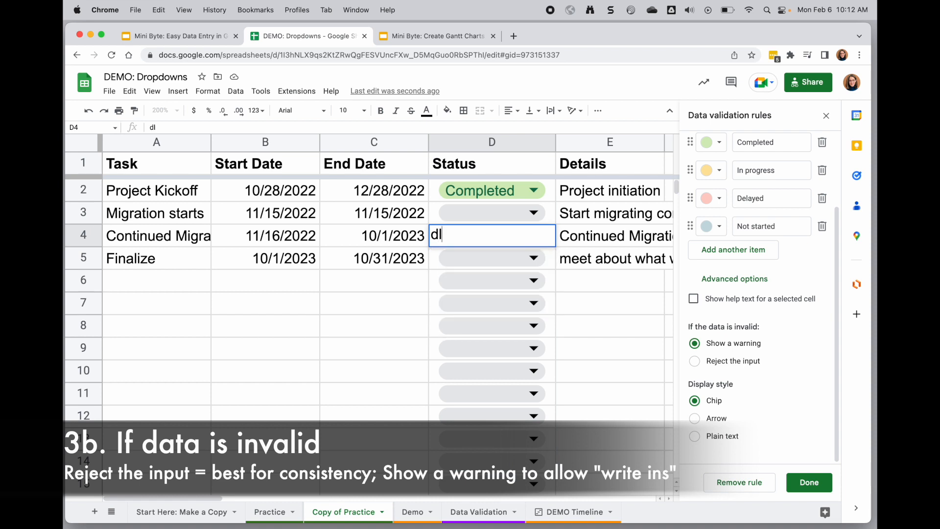
type("a")
key("BackSpace")
key("BackSpace")
type("elay")
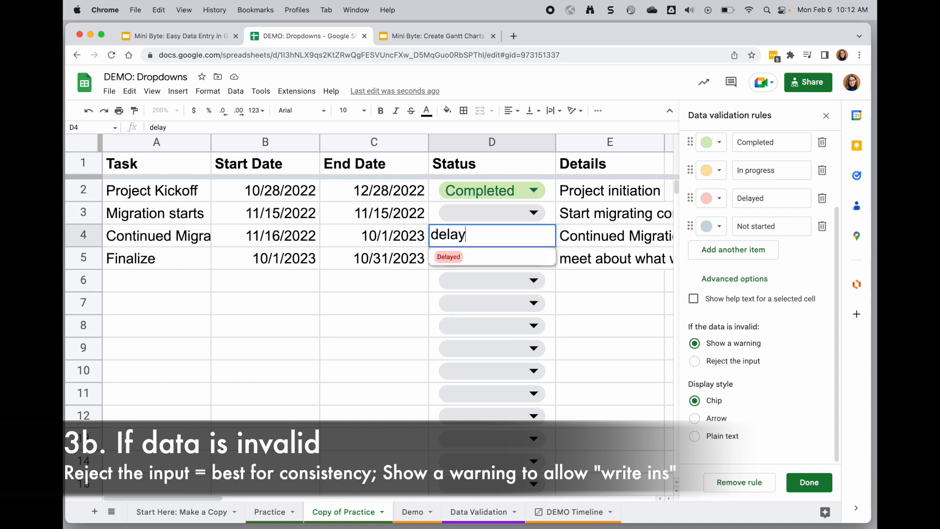
key("Return")
mouse_move(497, 247)
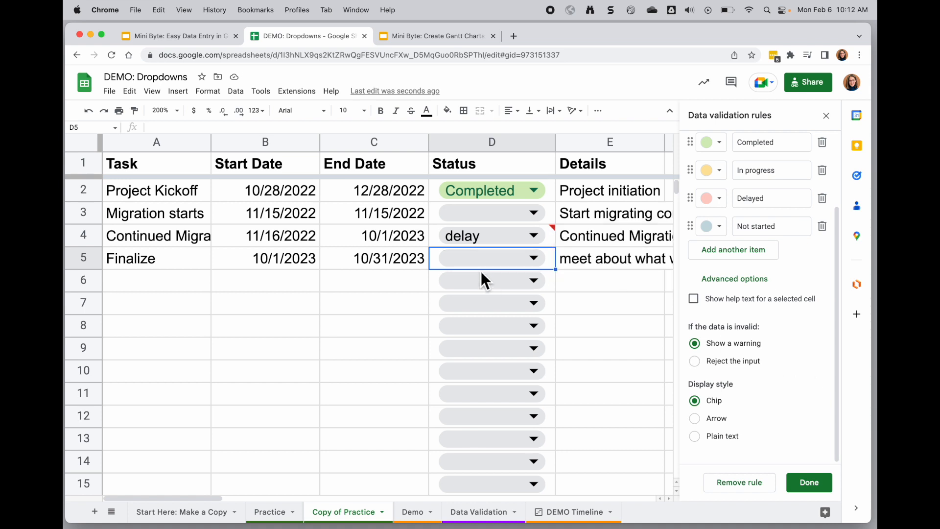
Clear the test entry from D4 and set invalid data handling back to Reject the input
left_click(553, 237)
key("BackSpace")
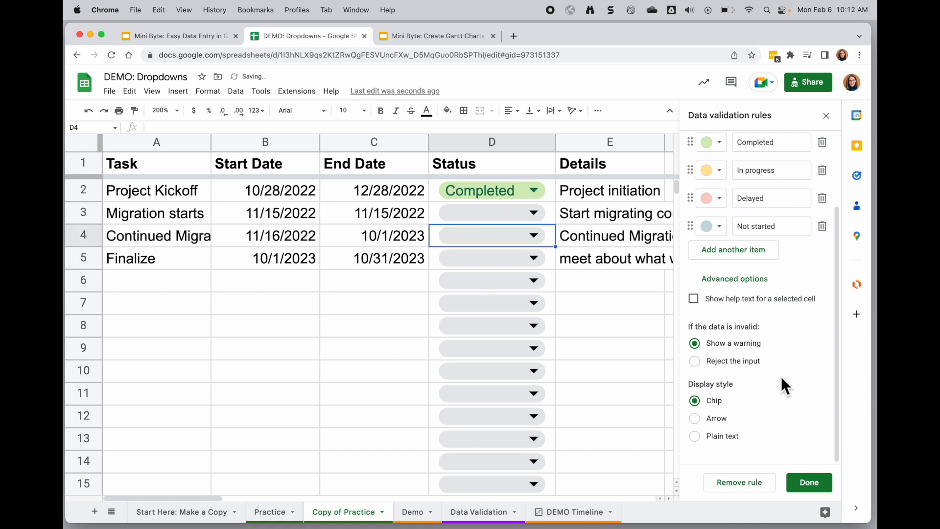
left_click(695, 361)
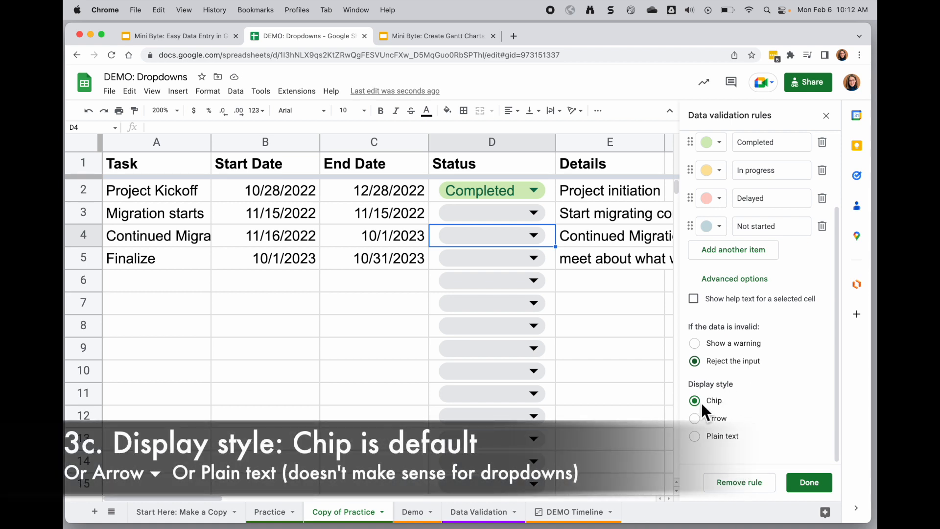
Try the Arrow and Plain text display styles for the dropdown and return to Chip
left_click(695, 418)
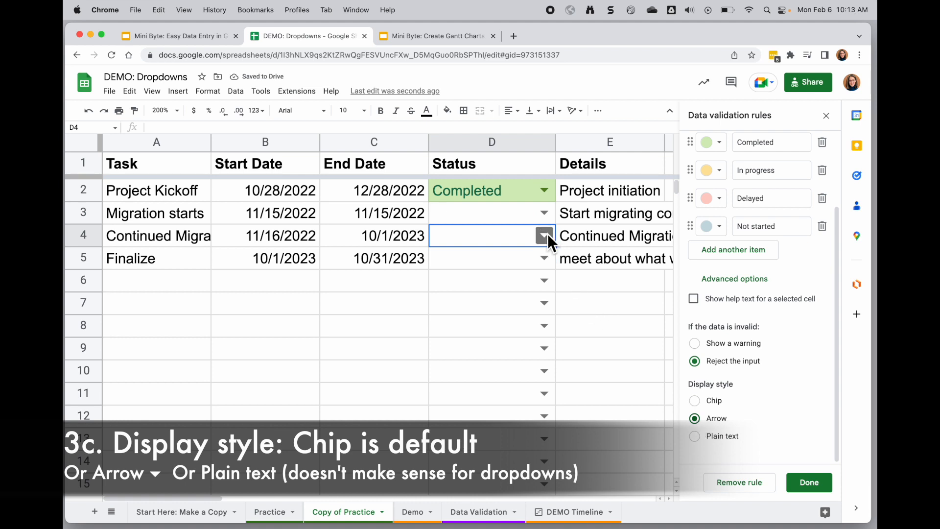
left_click(695, 436)
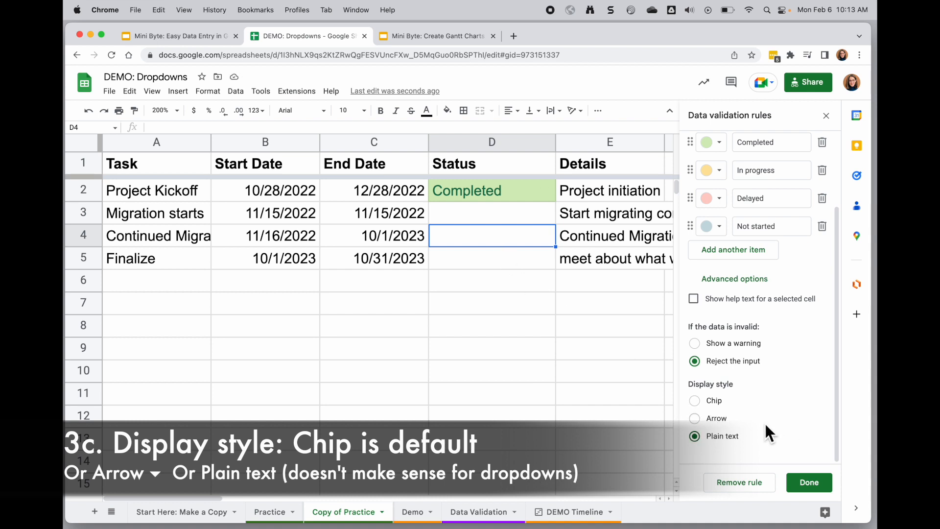
left_click(696, 401)
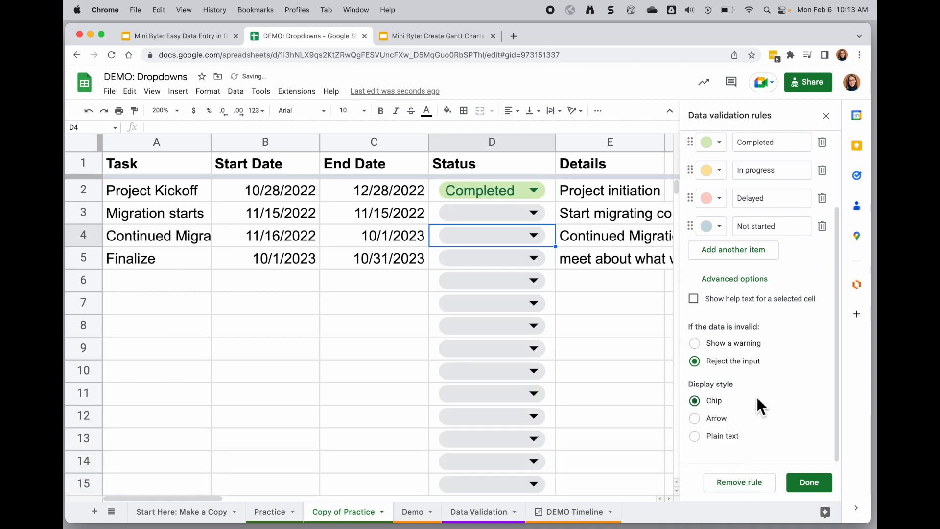
Save the dropdown rule and set the statuses to Delayed in D3, Not started in D4 and In progress in D5
left_click(810, 483)
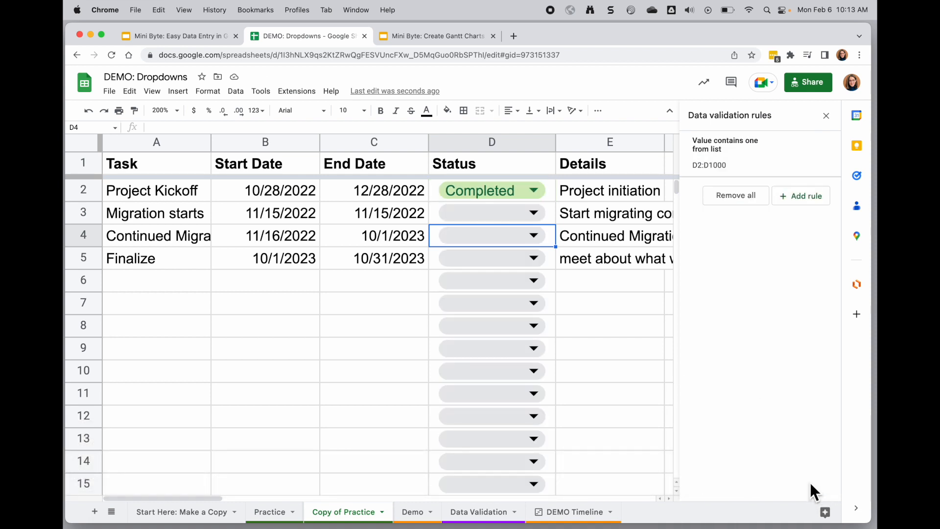
left_click(534, 214)
left_click(456, 268)
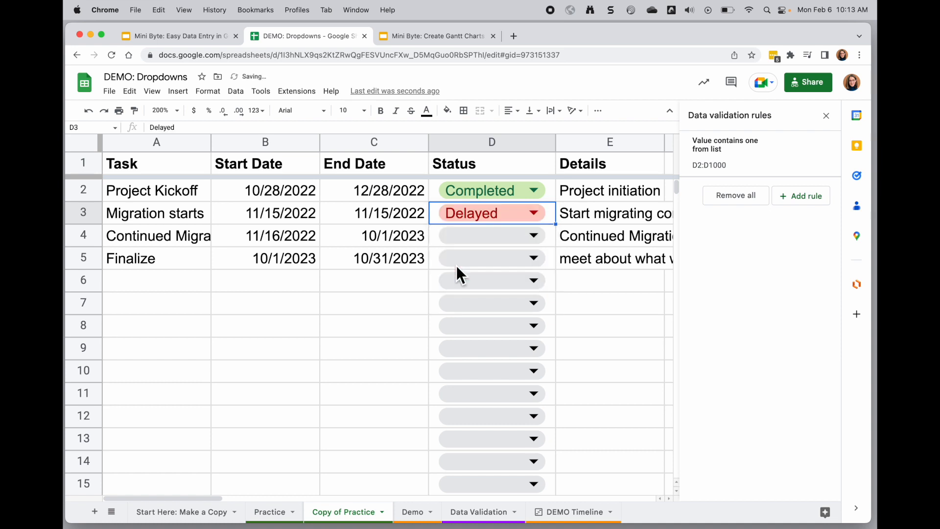
left_click(536, 235)
left_click(448, 309)
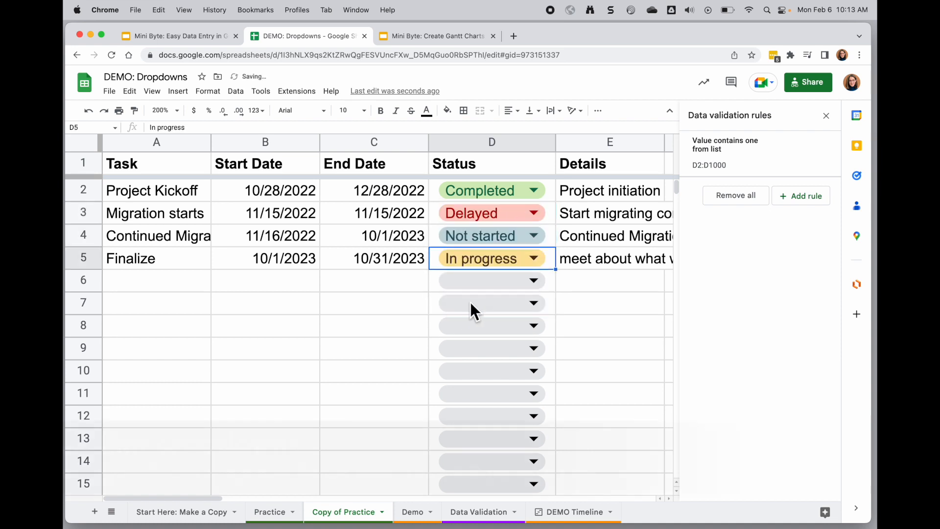
Add an "Other" item to the Status dropdown starting from cell D6 and apply the change to all matching dropdowns
left_click(535, 283)
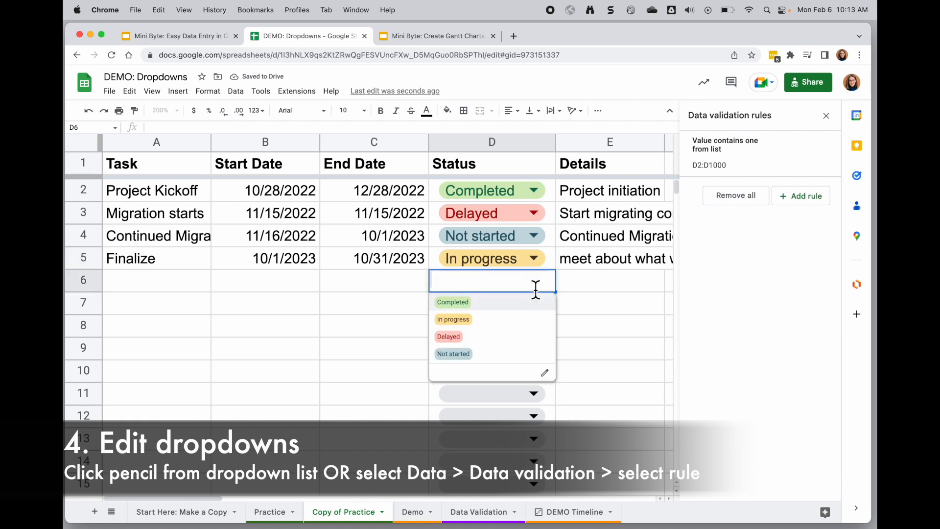
left_click(547, 375)
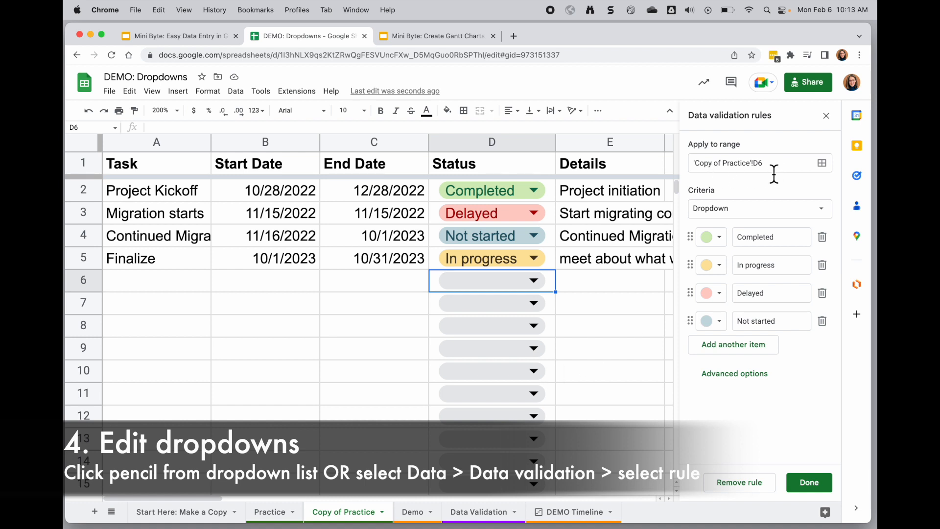
left_click(764, 344)
type("Other")
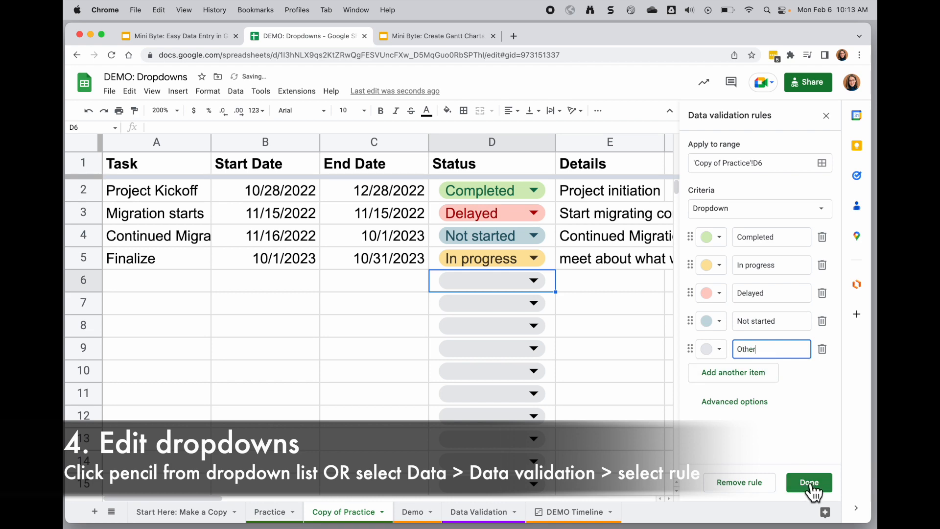
left_click(810, 483)
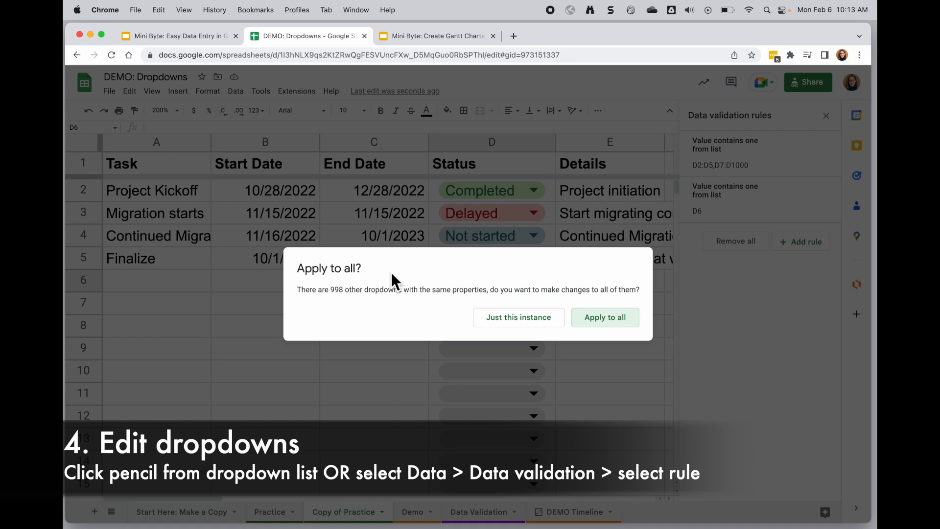
left_click(607, 324)
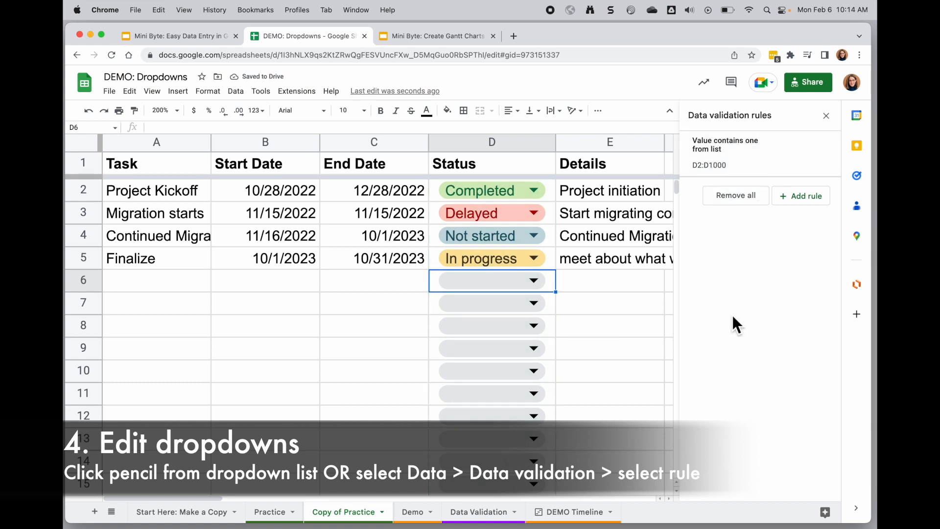
left_click(826, 118)
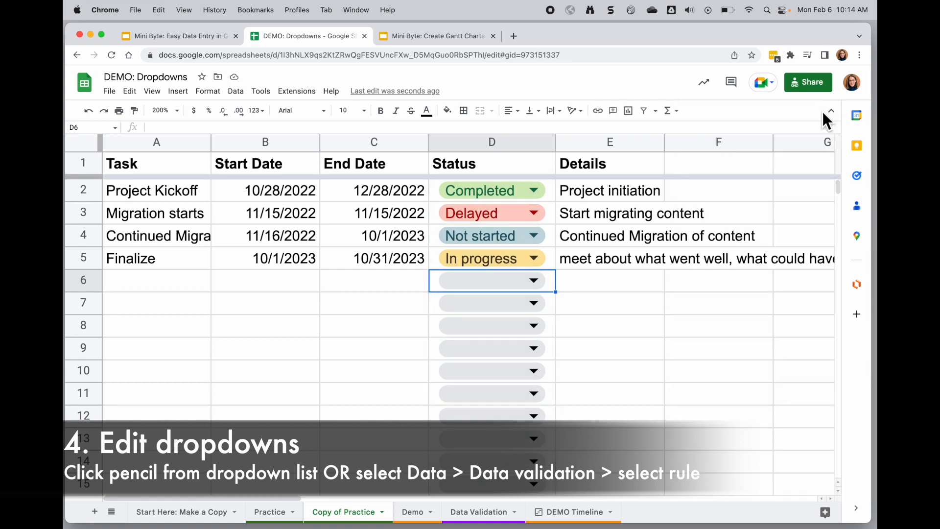
Review the data validation rule for D2:D1000 and its dropdown items, leaving the rule as it is
left_click(230, 94)
left_click(291, 314)
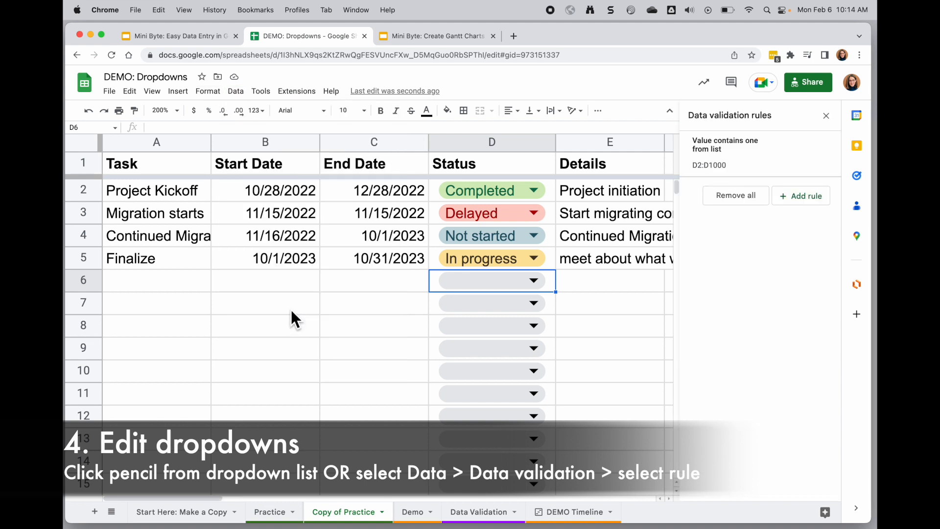
left_click(736, 163)
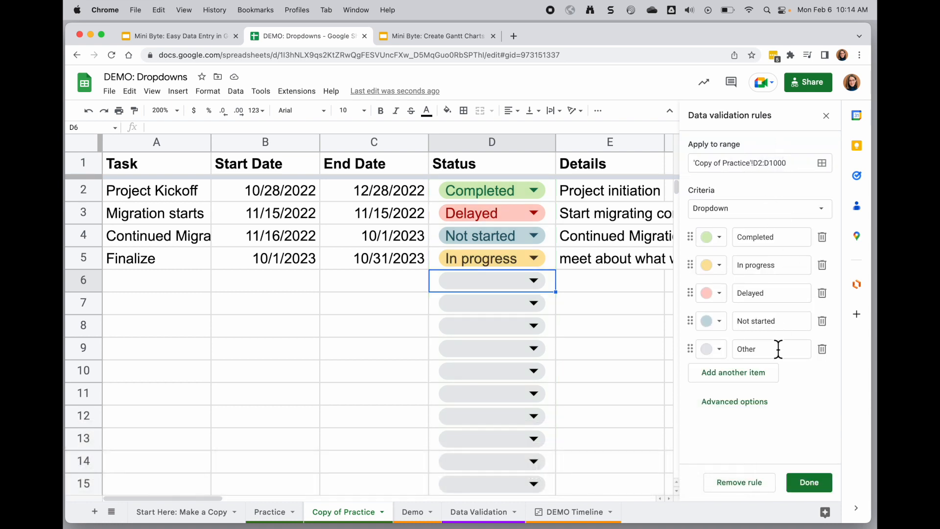
left_click(610, 352)
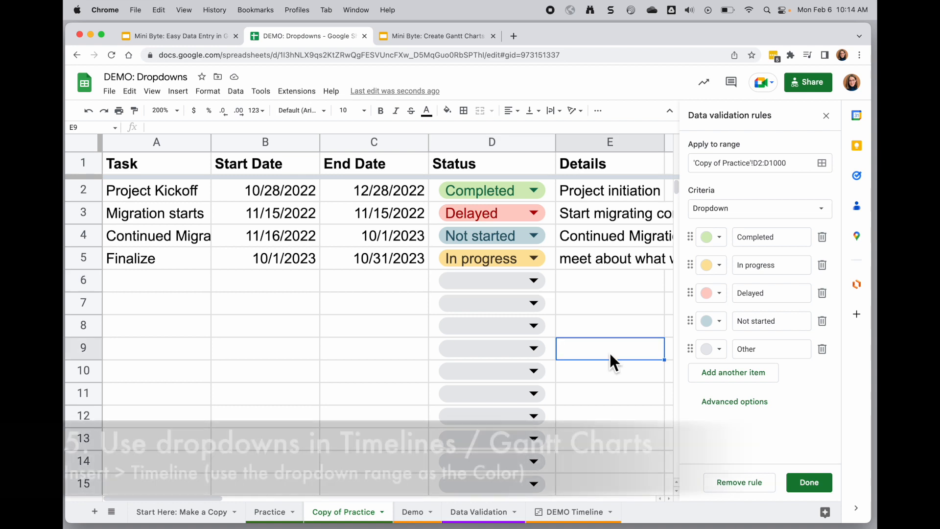
left_click(827, 115)
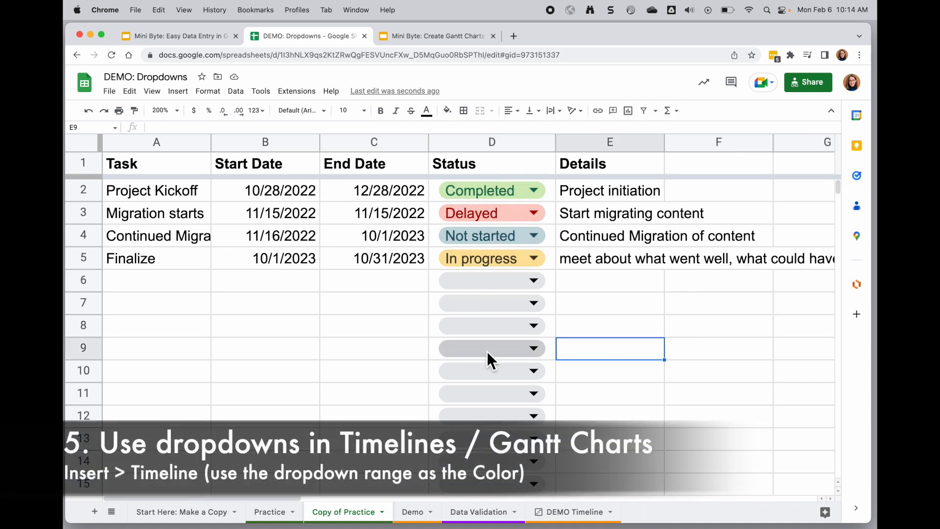
Compare the DEMO Timeline sheet with the Start Date, End Date and Task columns of the Copy of Practice sheet
left_click(569, 511)
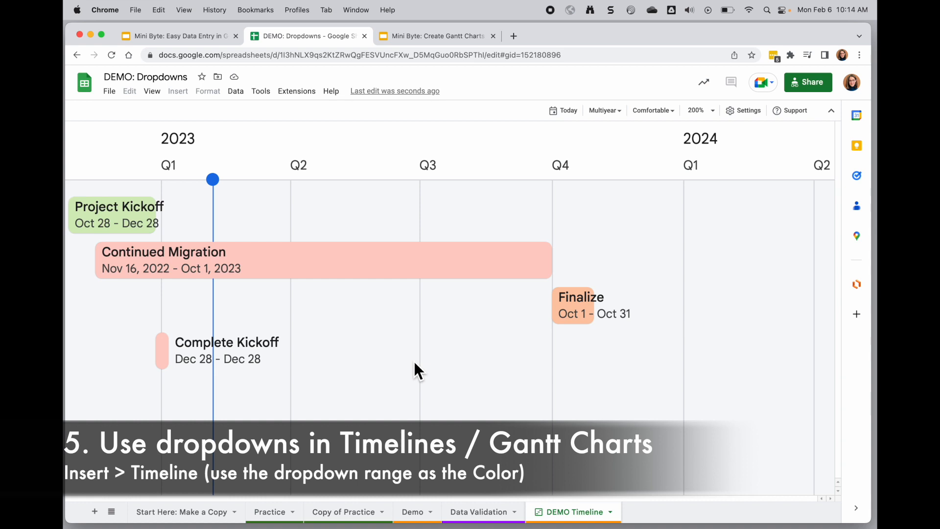
left_click(343, 511)
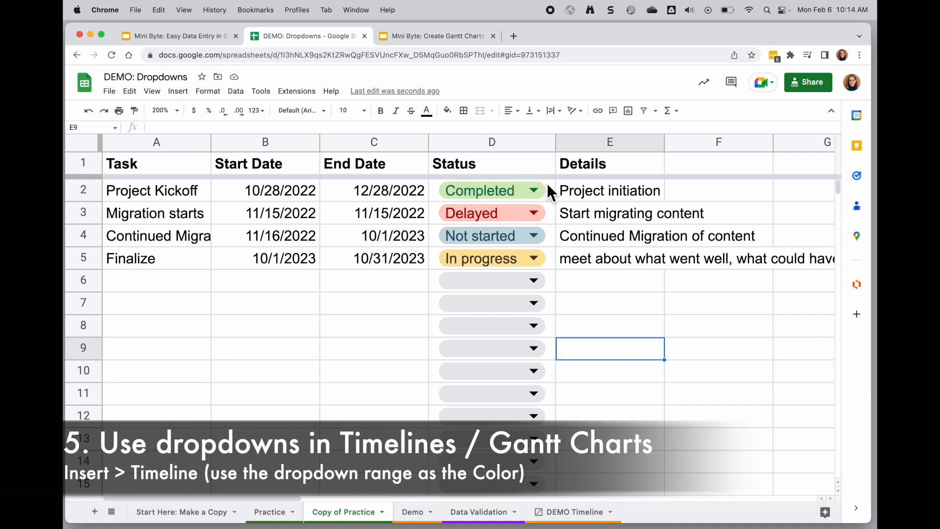
left_click(568, 512)
left_click(364, 518)
left_click(252, 143)
left_click(334, 142)
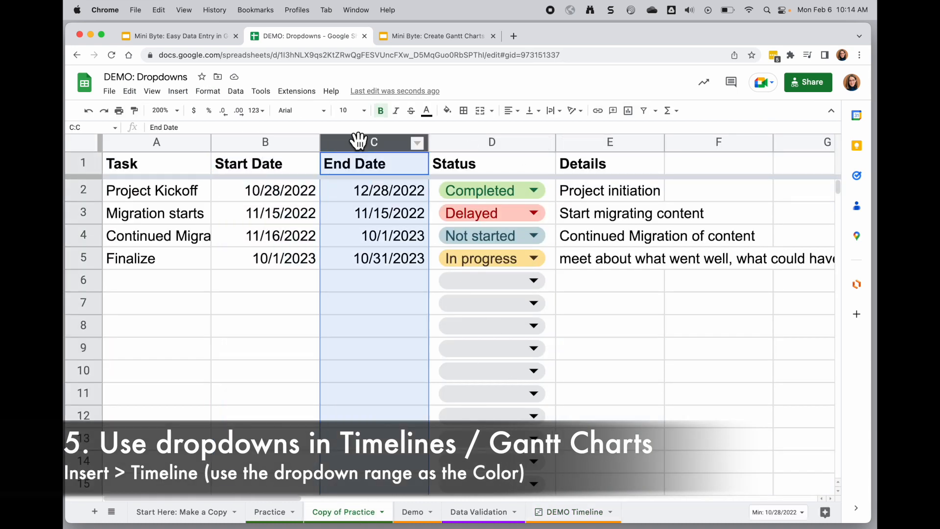
left_click(181, 144)
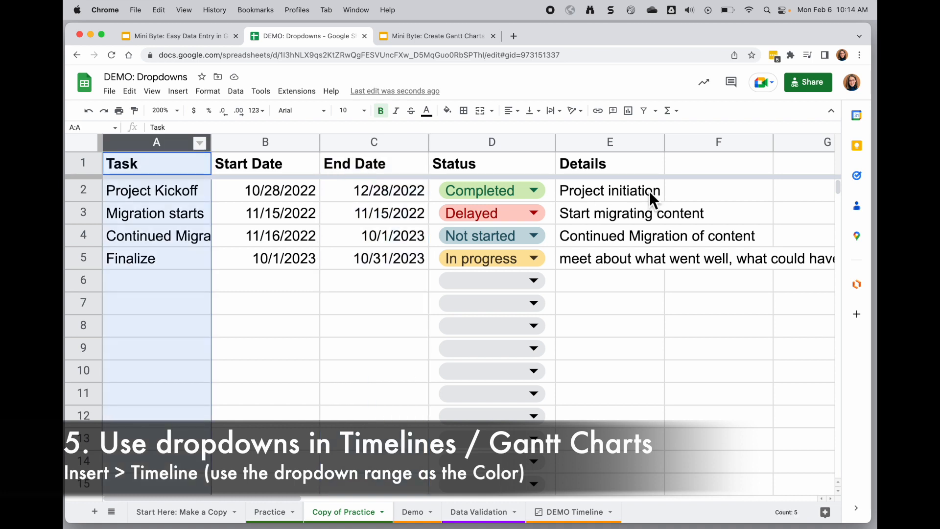
Insert a timeline based on columns A to E of the Copy of Practice sheet
left_click(609, 143)
left_click(169, 142, "shift")
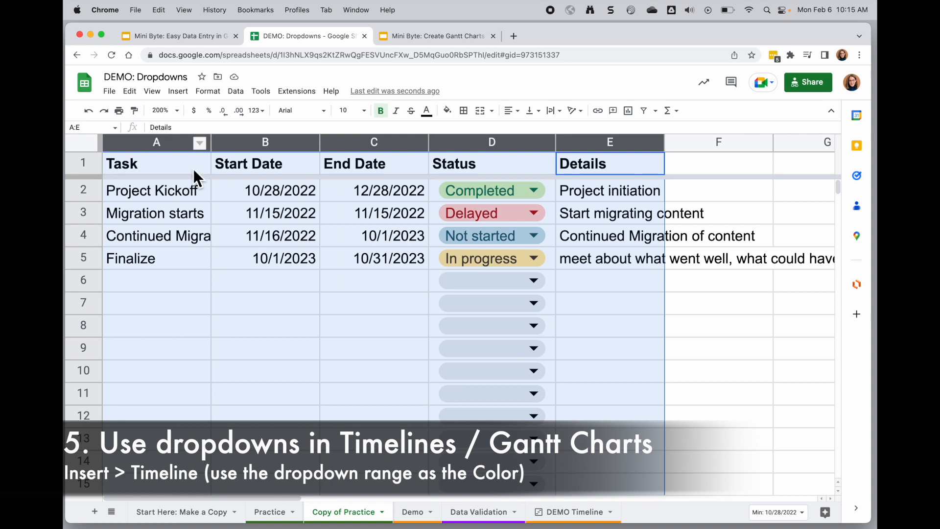
left_click(178, 91)
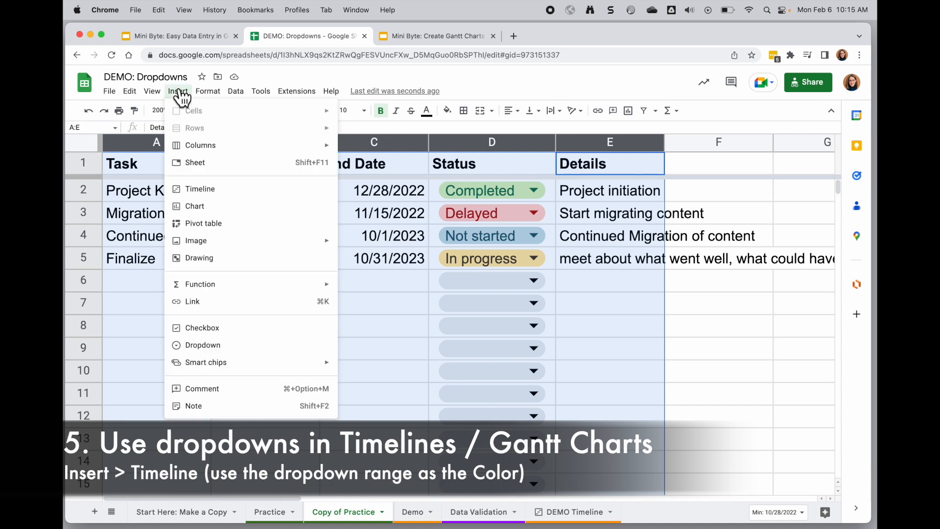
left_click(257, 189)
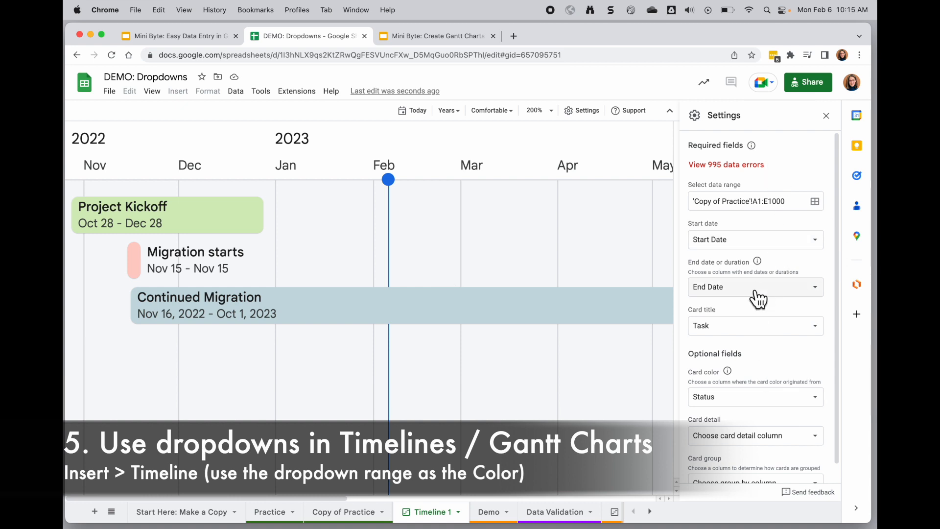
Choose the Status column as the timeline's card color
scroll(766, 319, "down", 1)
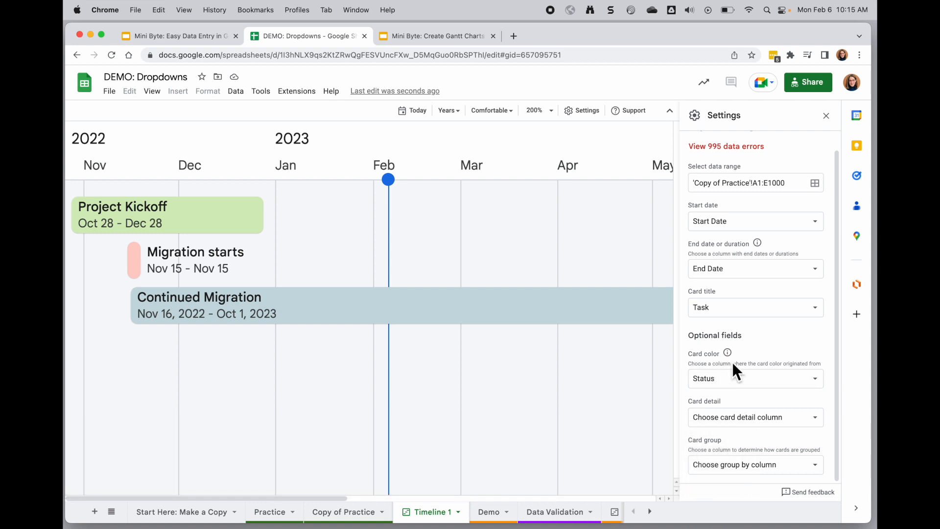
left_click(756, 382)
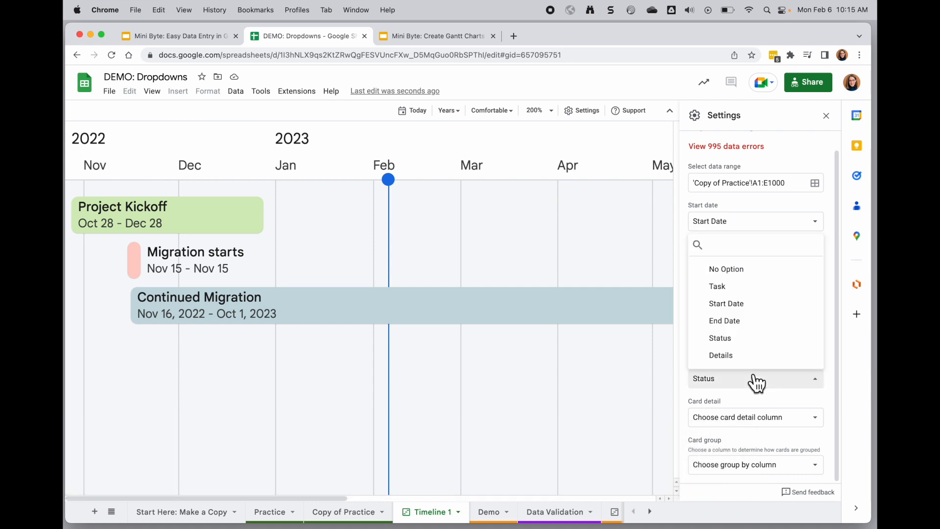
left_click(758, 348)
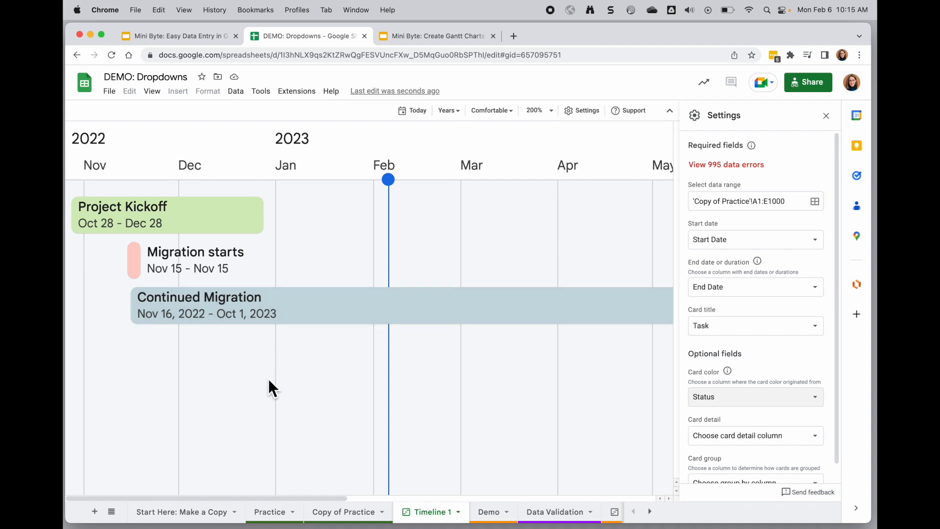
Inspect the Migration starts card's details, then compare the new timeline with the task list in Copy of Practice
left_click(136, 270)
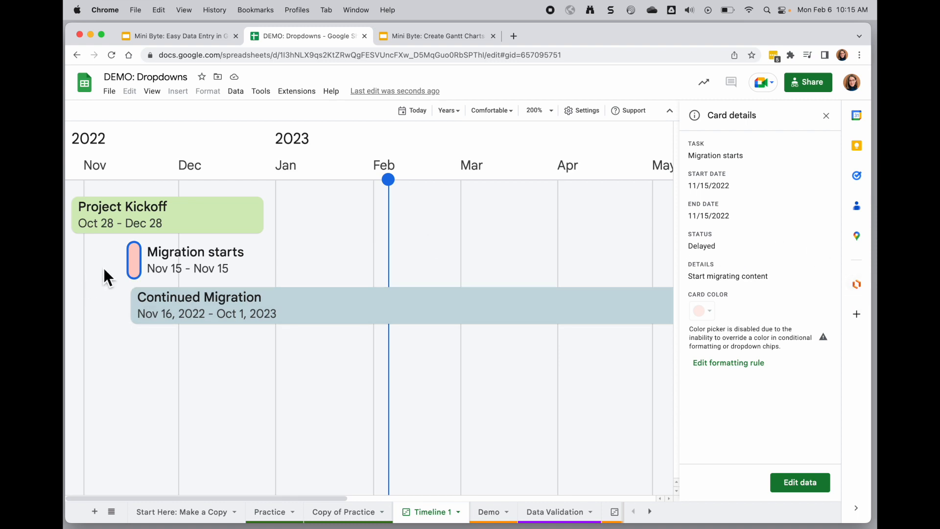
left_click(825, 116)
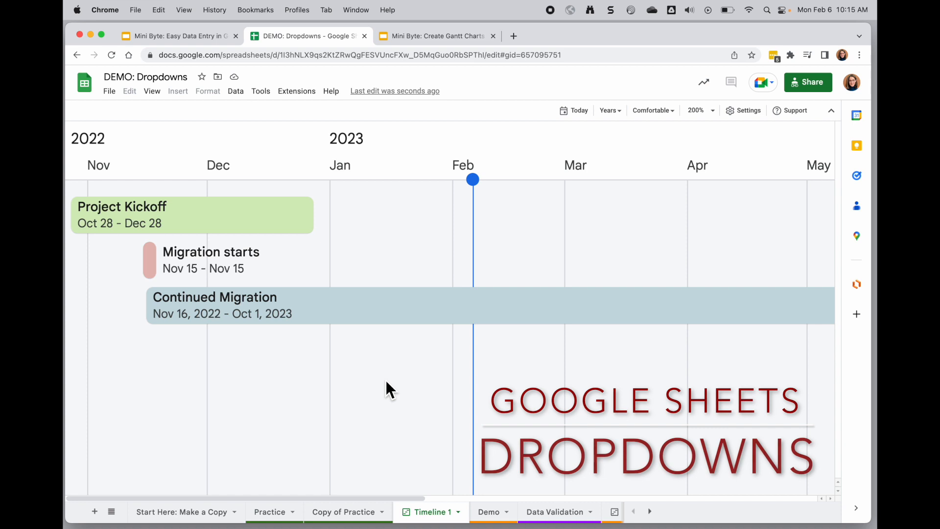
left_click(344, 512)
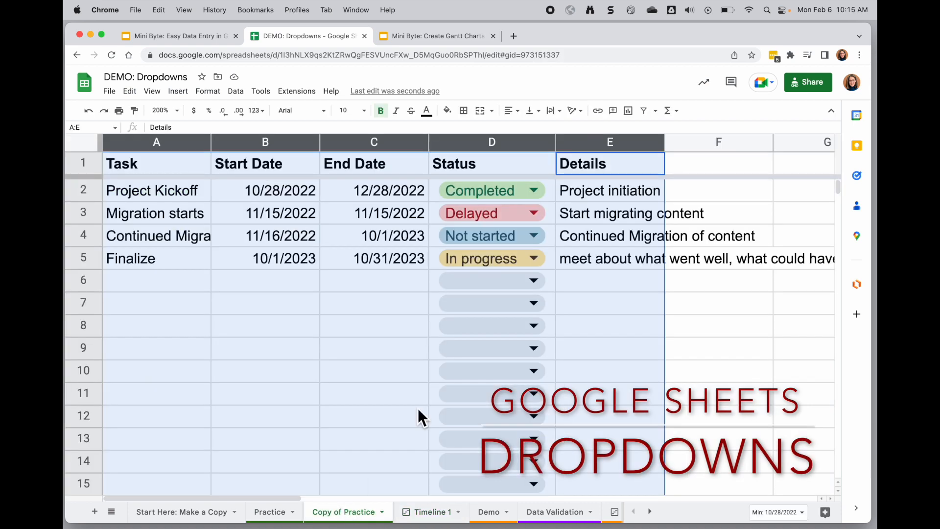
left_click(595, 301)
left_click(417, 514)
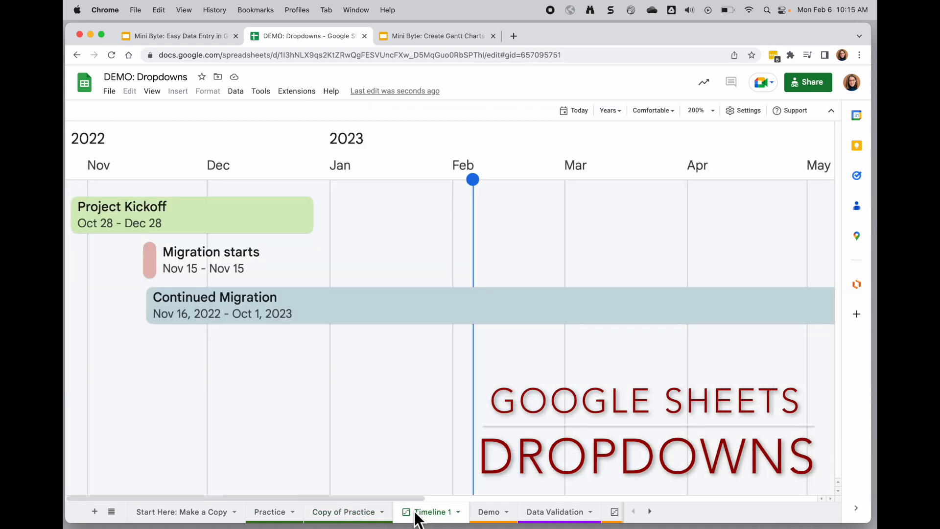